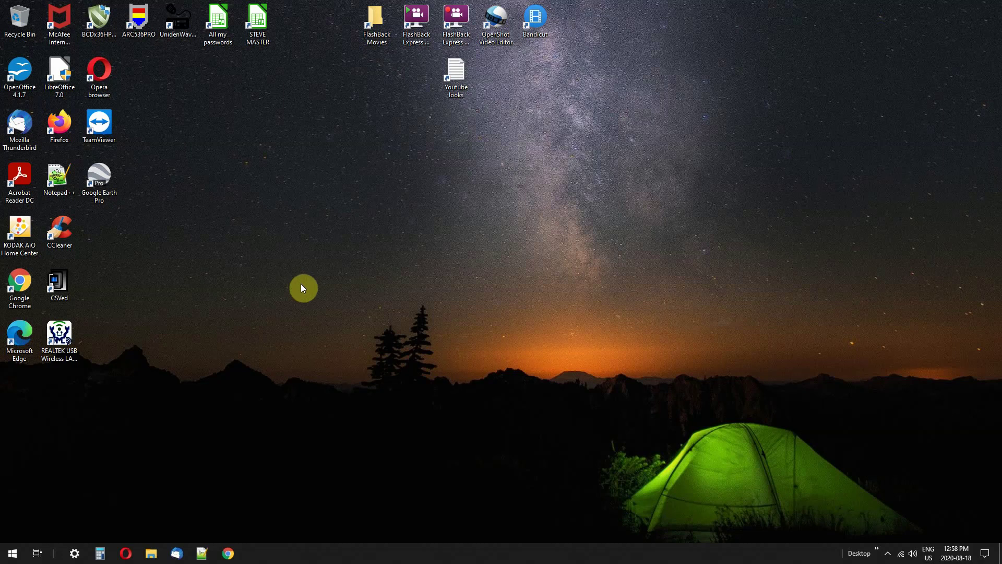
Step: Launch BCDx36HP Sentinel maximized and open the Niag. Reg. Freqs favorites list in the Favorites List Editor
{"action": "double_click", "coordinate": [100, 24]}
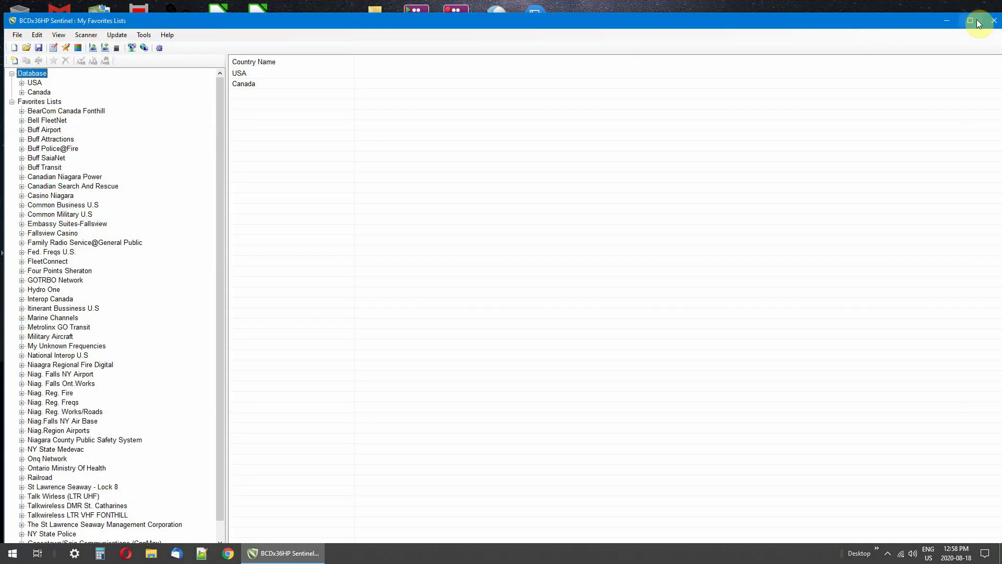
{"action": "left_click", "coordinate": [971, 22]}
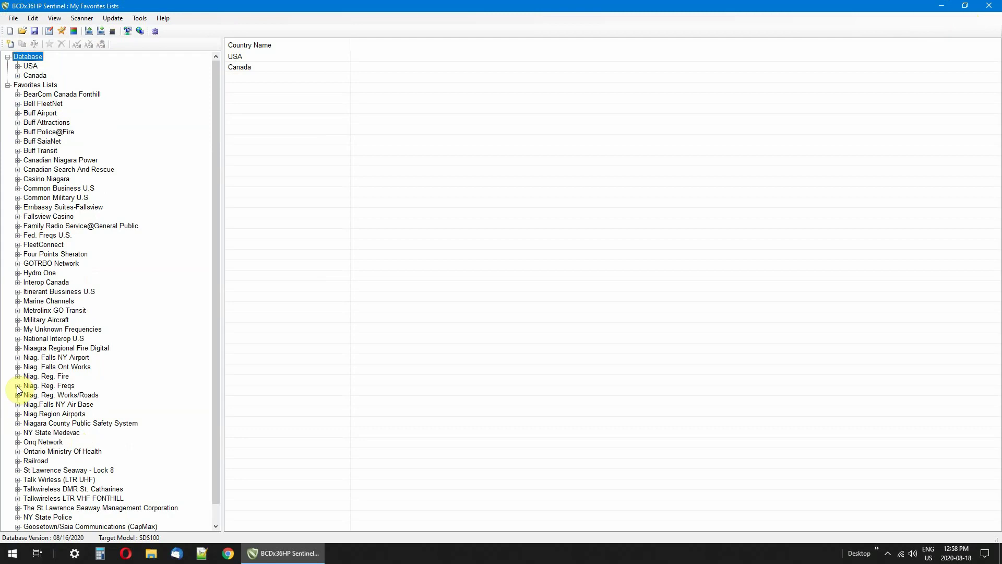
{"action": "left_click", "coordinate": [42, 386]}
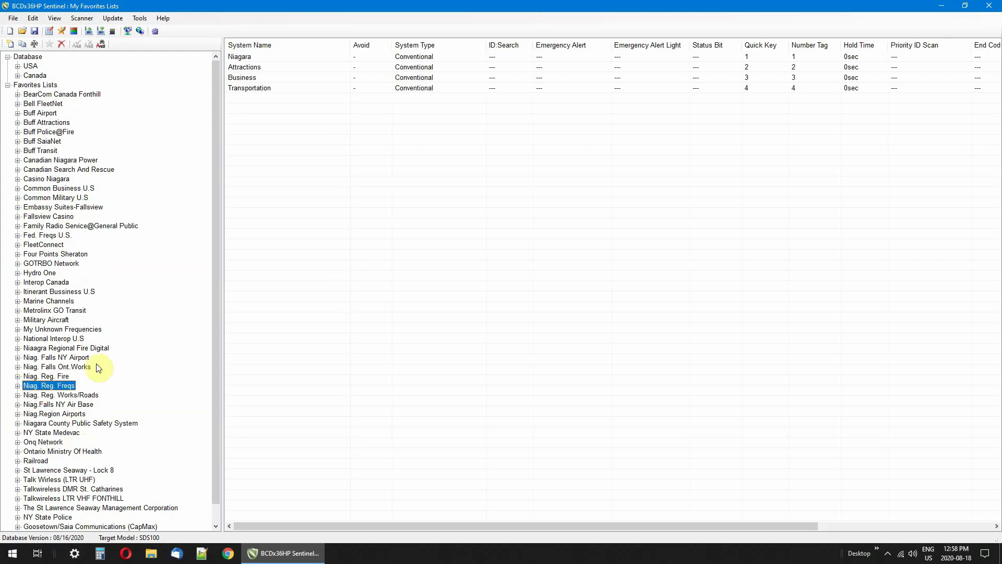
{"action": "left_click", "coordinate": [62, 30]}
{"action": "left_click", "coordinate": [594, 337]}
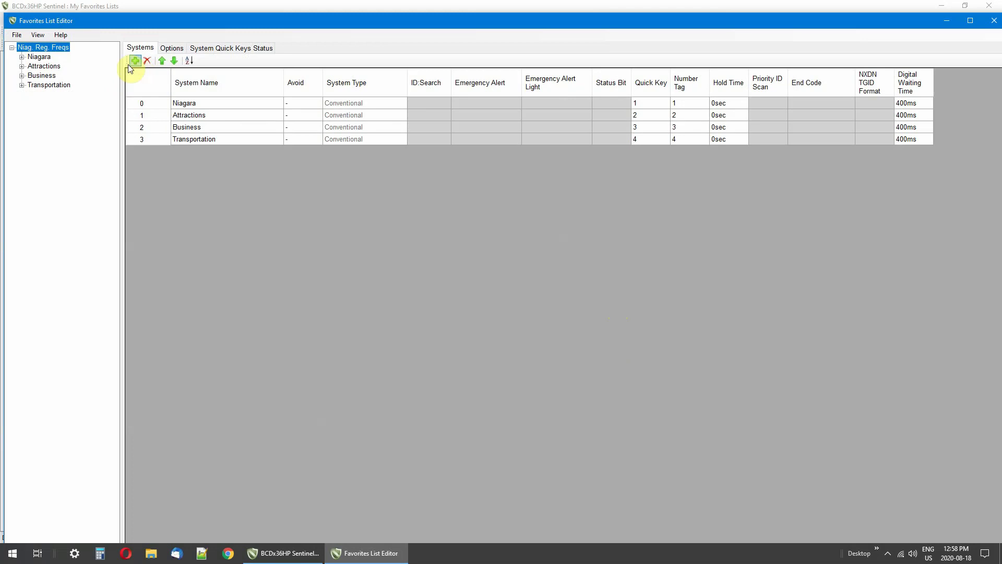
Step: In the Niagara system's Fort Erie department, view the audio options of the first Fire - Dispatch channel, keeping the audio type Analog
{"action": "left_click", "coordinate": [22, 56]}
{"action": "left_click", "coordinate": [50, 66]}
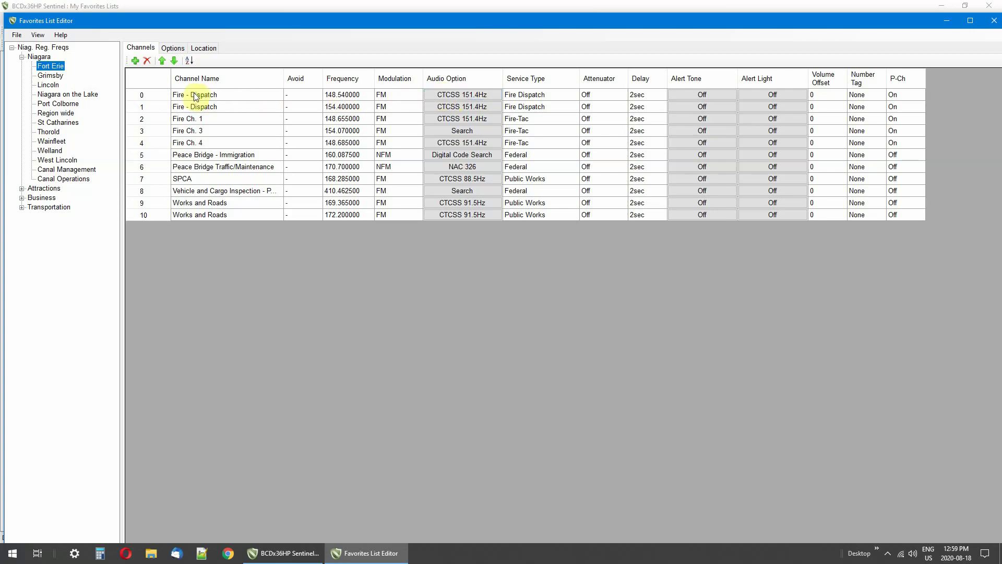
{"action": "left_click", "coordinate": [449, 95]}
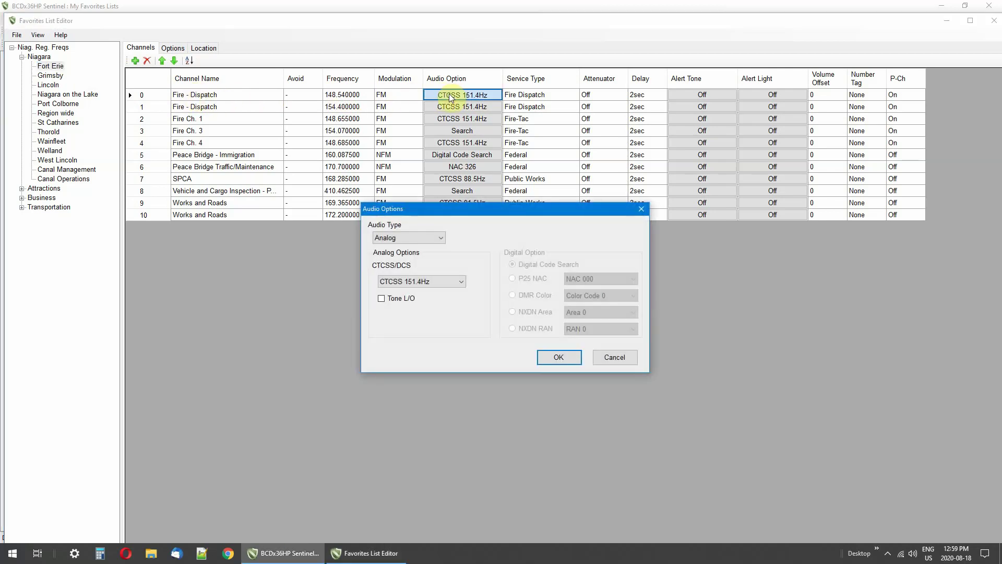
{"action": "left_click", "coordinate": [391, 239]}
{"action": "left_click", "coordinate": [384, 248]}
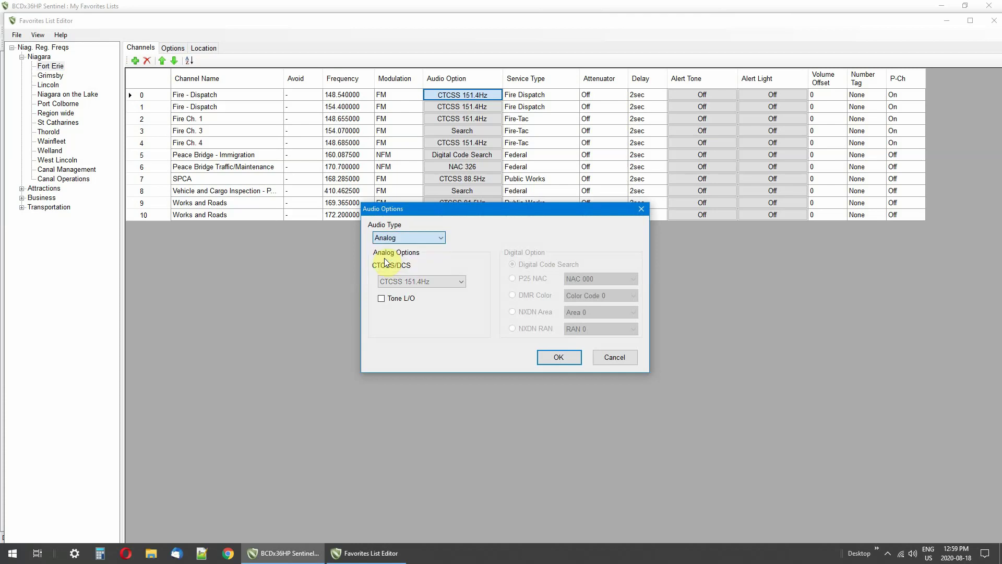
Step: Examine the available CTCSS and DCS tones for the Fire - Dispatch channel, then close its audio options without changes
{"action": "left_click", "coordinate": [396, 283]}
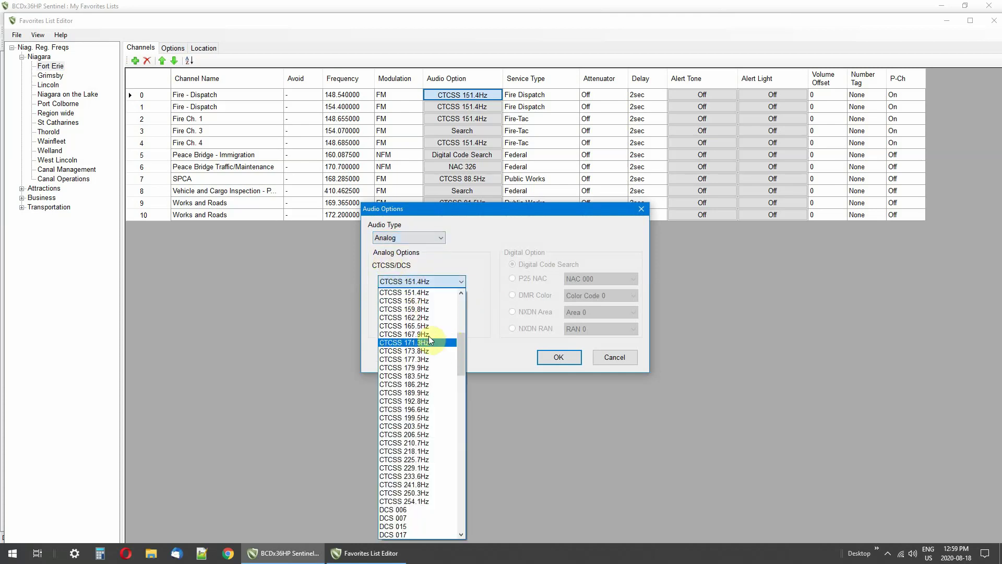
{"action": "scroll", "coordinate": [426, 338], "scroll_direction": "down", "scroll_amount": 4}
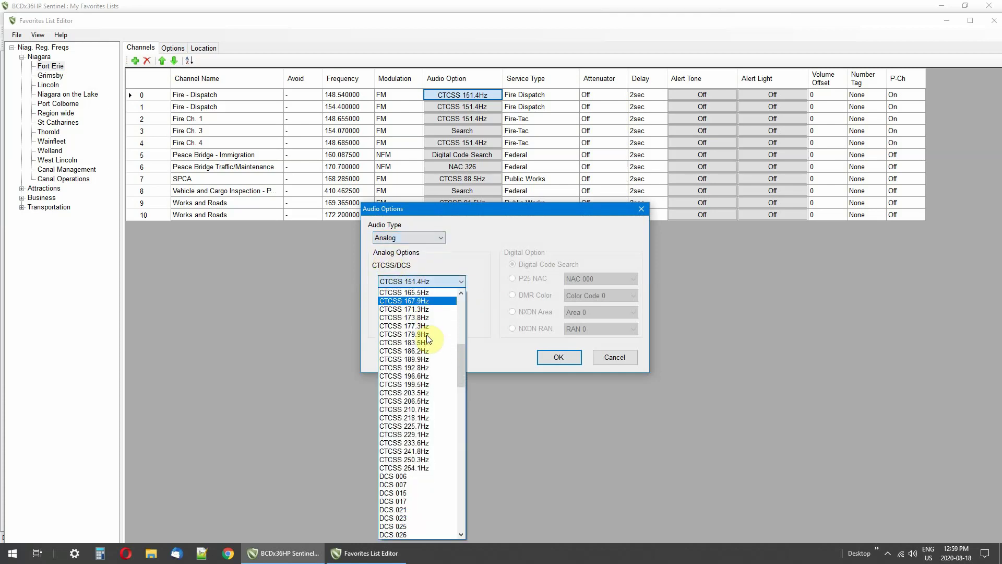
{"action": "scroll", "coordinate": [427, 339], "scroll_direction": "down", "scroll_amount": 7}
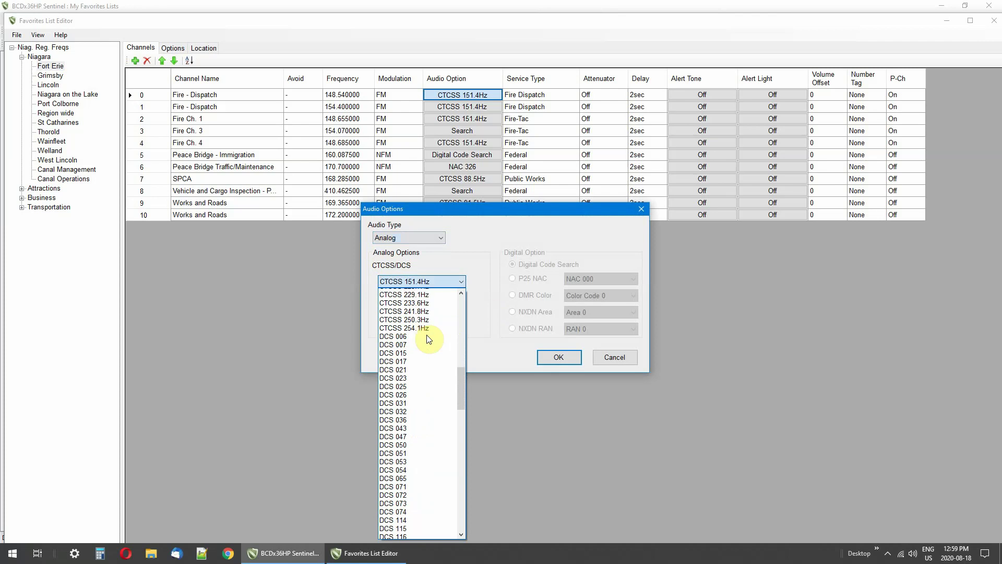
{"action": "scroll", "coordinate": [427, 338], "scroll_direction": "down", "scroll_amount": 10}
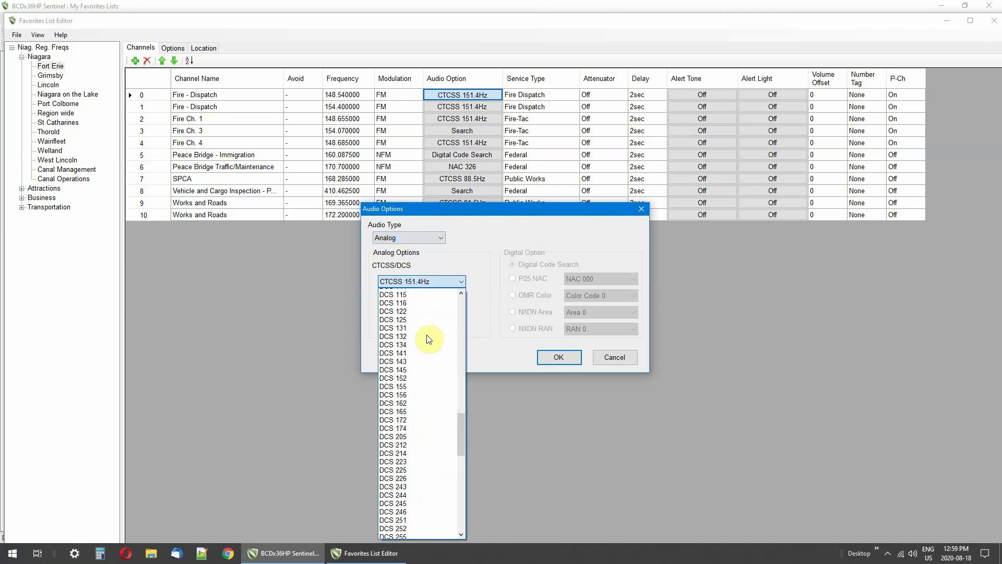
{"action": "scroll", "coordinate": [427, 338], "scroll_direction": "up", "scroll_amount": 4}
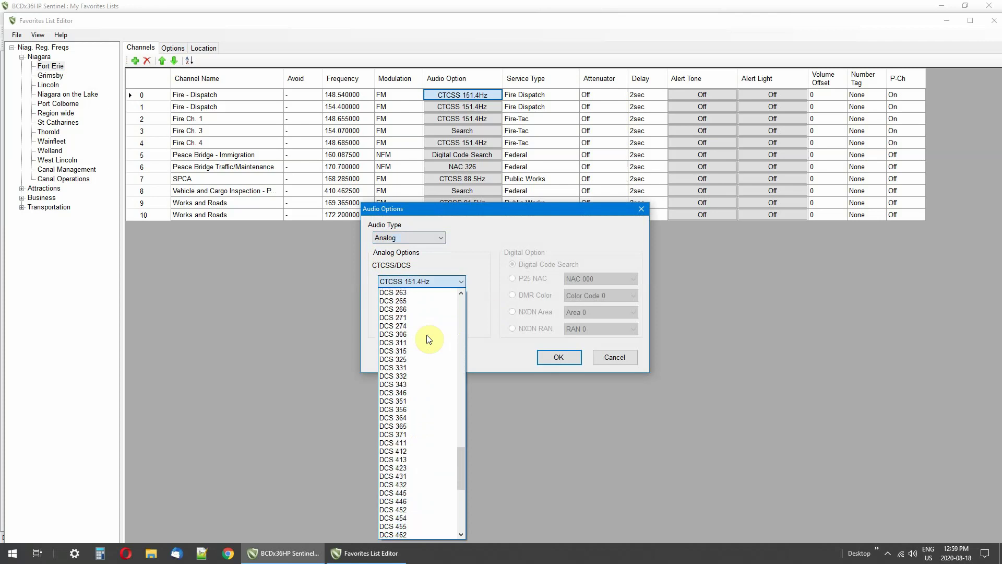
{"action": "scroll", "coordinate": [427, 338], "scroll_direction": "up", "scroll_amount": 20}
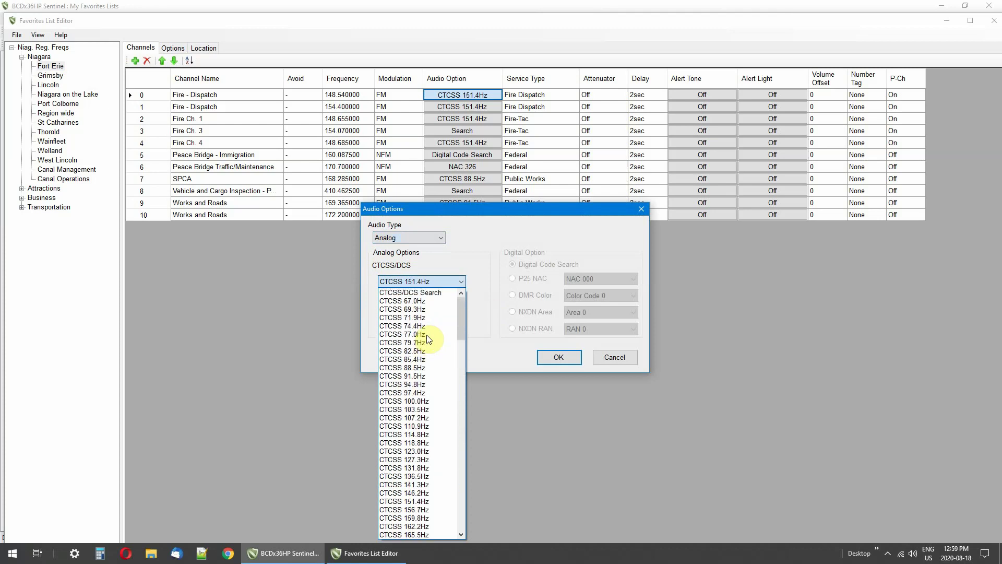
{"action": "scroll", "coordinate": [427, 338], "scroll_direction": "down", "scroll_amount": 3}
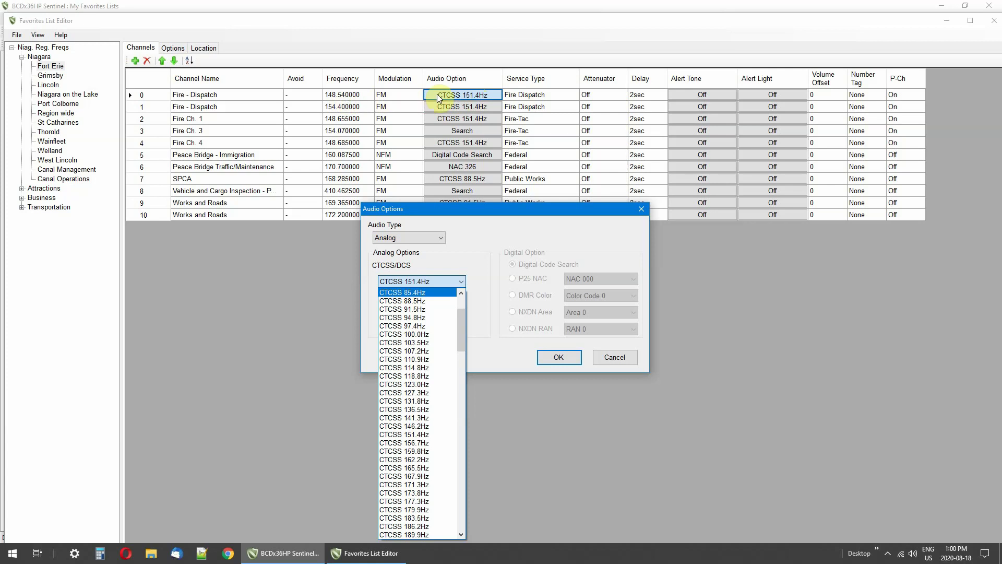
{"action": "left_click", "coordinate": [471, 233]}
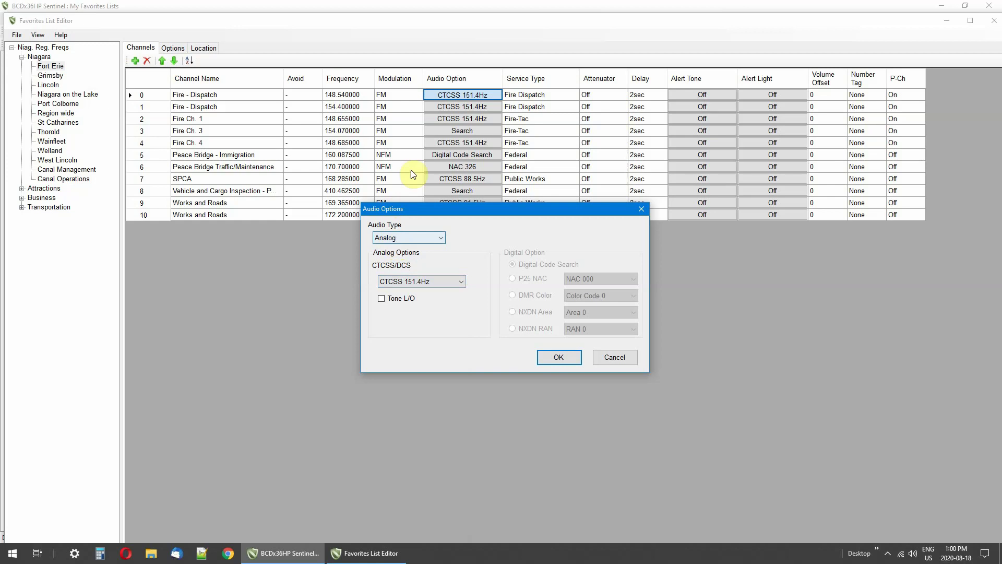
{"action": "left_click", "coordinate": [639, 209]}
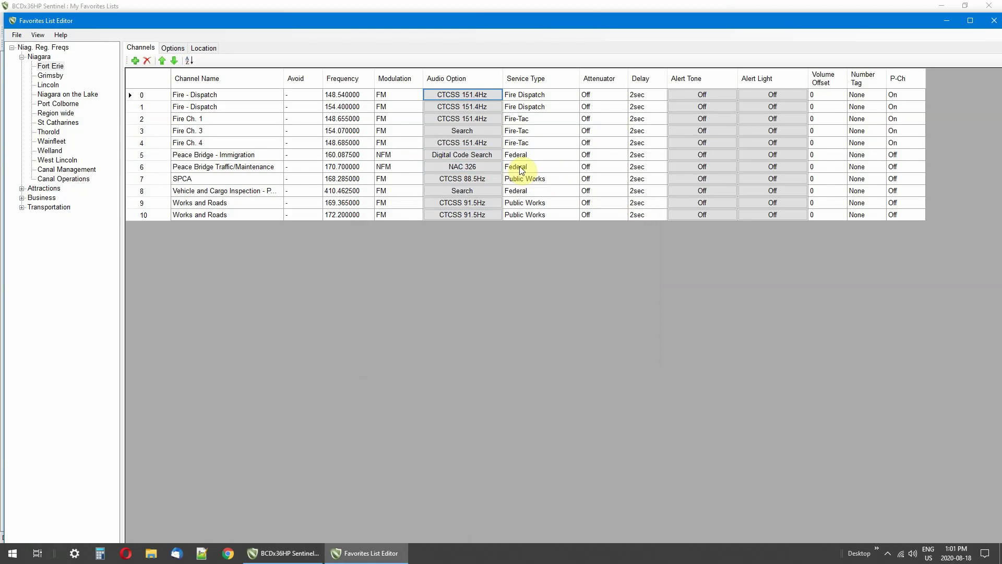
Step: View the audio options of the Peace Bridge Traffic/Maintenance channel and examine the available P25 NAC codes
{"action": "left_click", "coordinate": [465, 166]}
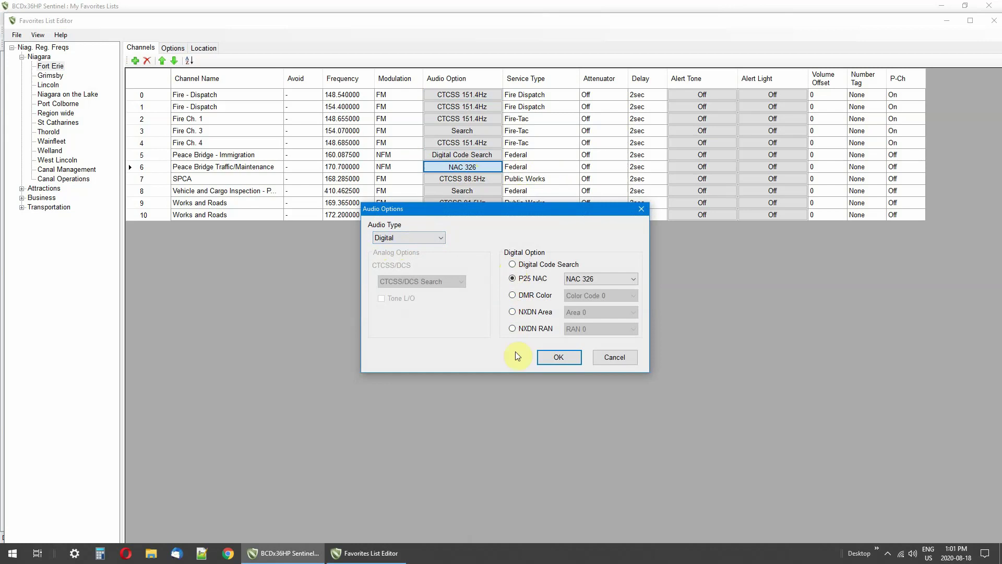
{"action": "left_click", "coordinate": [575, 281]}
{"action": "scroll", "coordinate": [591, 333], "scroll_direction": "down", "scroll_amount": 3}
{"action": "scroll", "coordinate": [591, 333], "scroll_direction": "down", "scroll_amount": 14}
{"action": "scroll", "coordinate": [590, 329], "scroll_direction": "down", "scroll_amount": 20}
{"action": "left_click_drag", "start_coordinate": [634, 352], "coordinate": [599, 253]}
{"action": "left_click", "coordinate": [597, 249]}
Step: Switch the digital option to DMR Color and then NXDN Area, examining the choices each one offers
{"action": "left_click", "coordinate": [513, 297]}
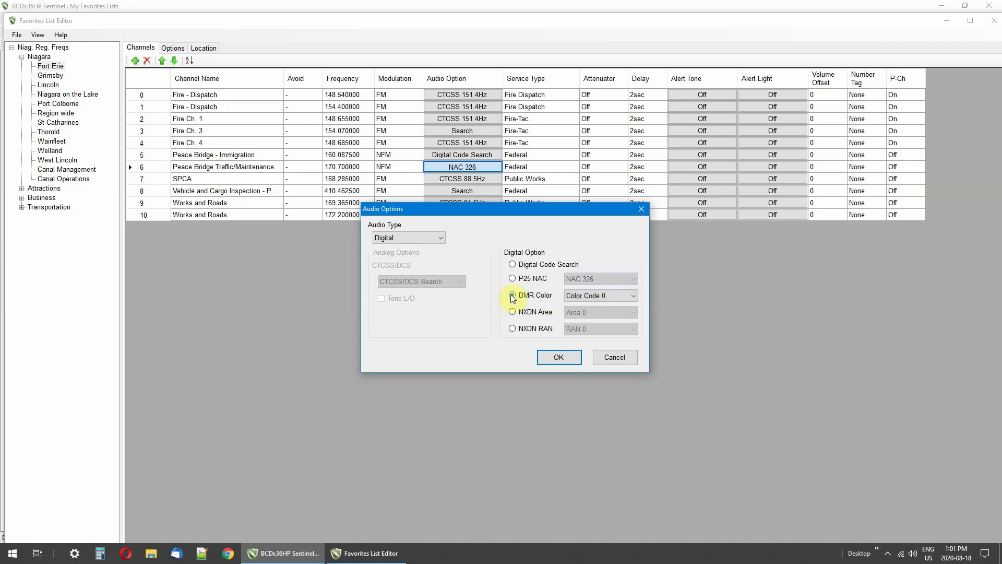
{"action": "left_click", "coordinate": [581, 296]}
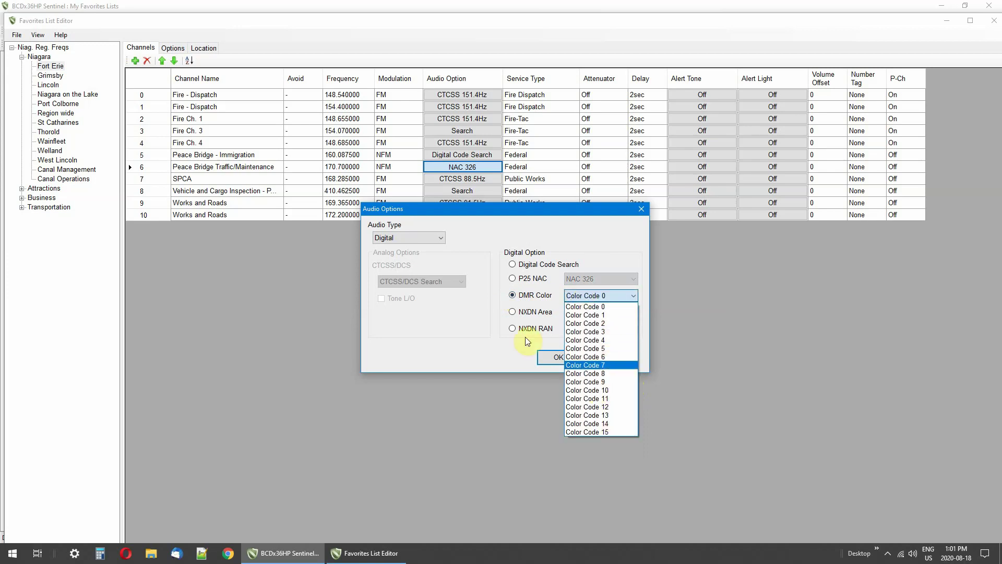
{"action": "left_click", "coordinate": [511, 311]}
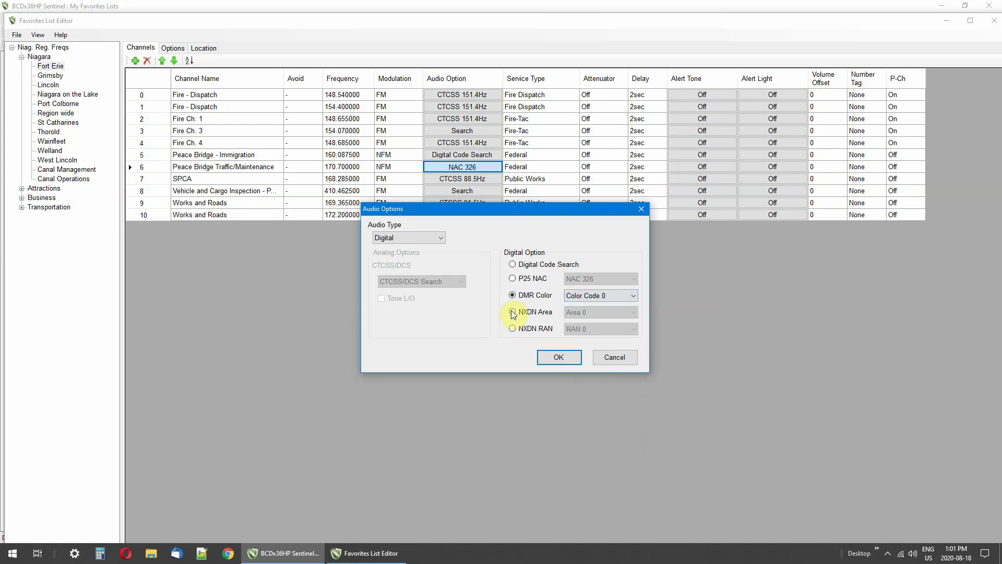
{"action": "left_click", "coordinate": [512, 312]}
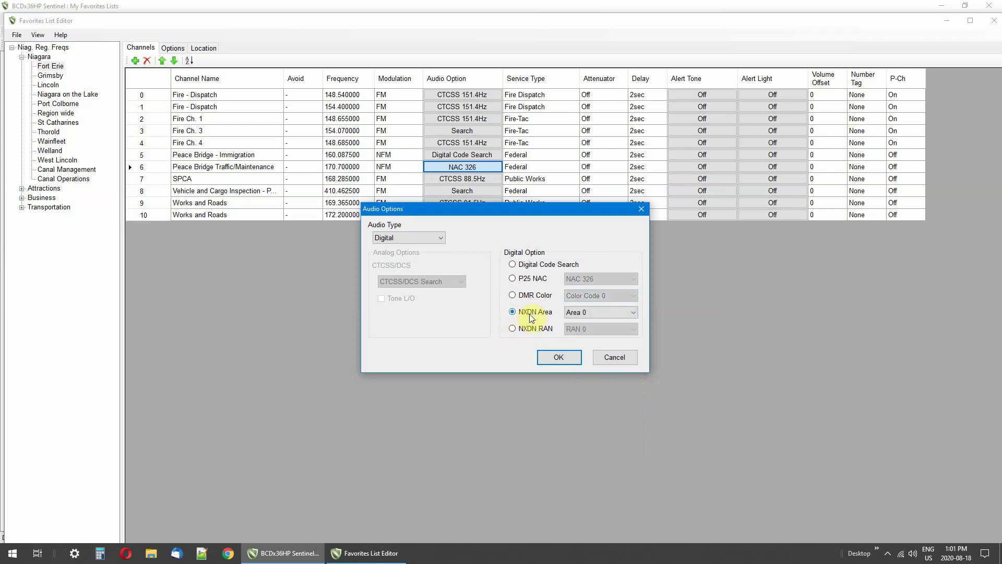
{"action": "left_click", "coordinate": [578, 313]}
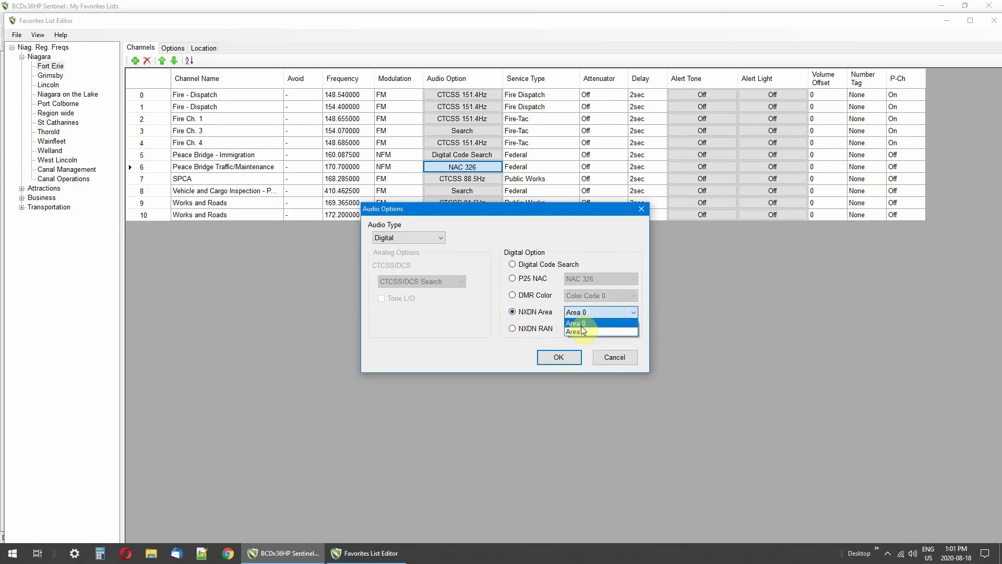
{"action": "left_click", "coordinate": [513, 324]}
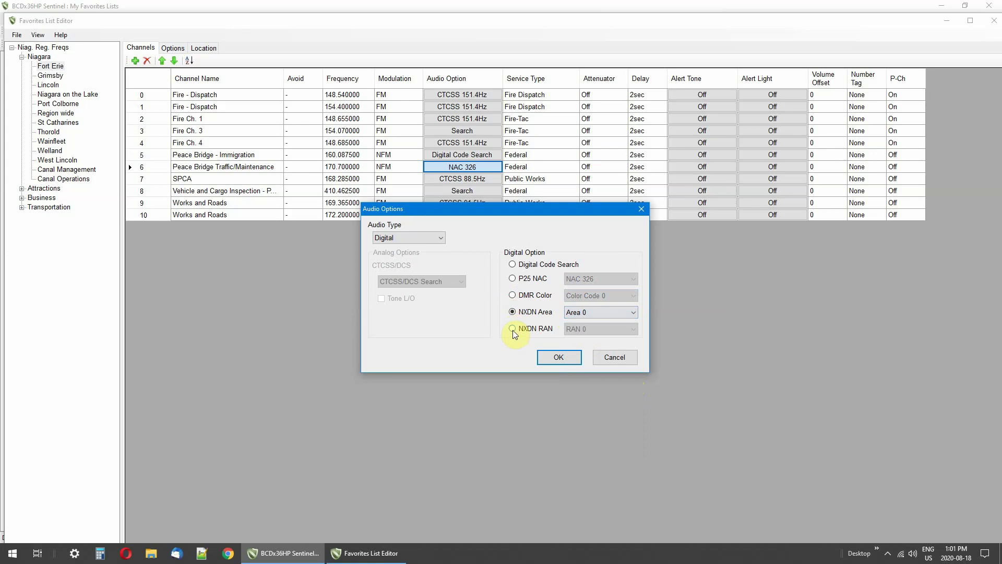
Step: Switch the digital option to NXDN RAN and examine its available RAN codes
{"action": "left_click", "coordinate": [512, 329]}
{"action": "left_click", "coordinate": [593, 327]}
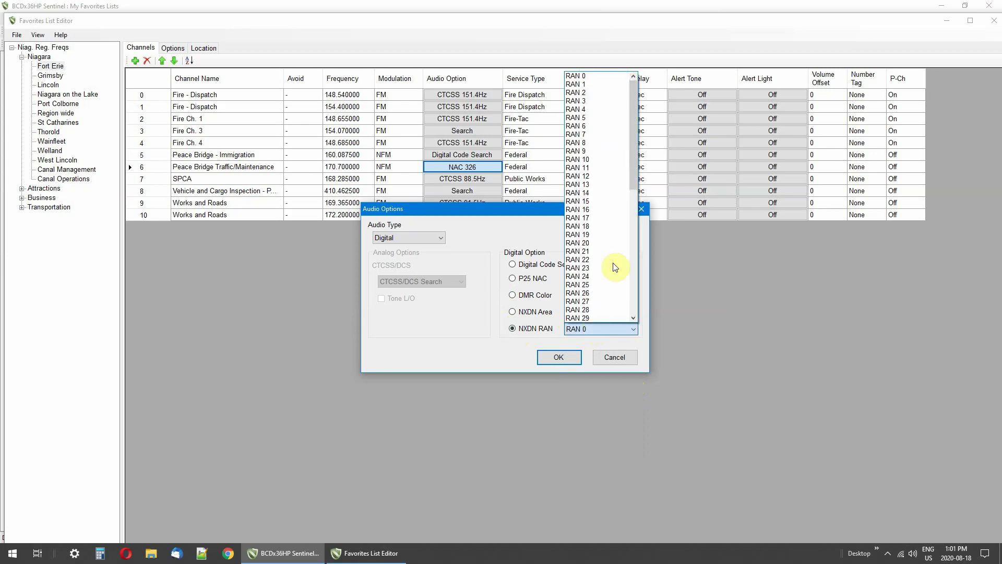
{"action": "scroll", "coordinate": [615, 240], "scroll_direction": "down", "scroll_amount": 11}
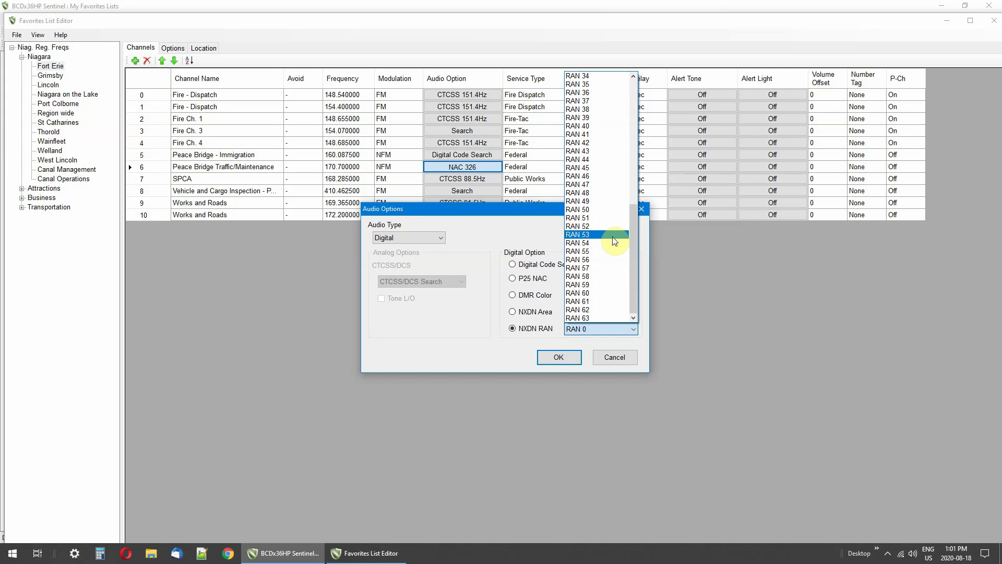
{"action": "left_click", "coordinate": [499, 345]}
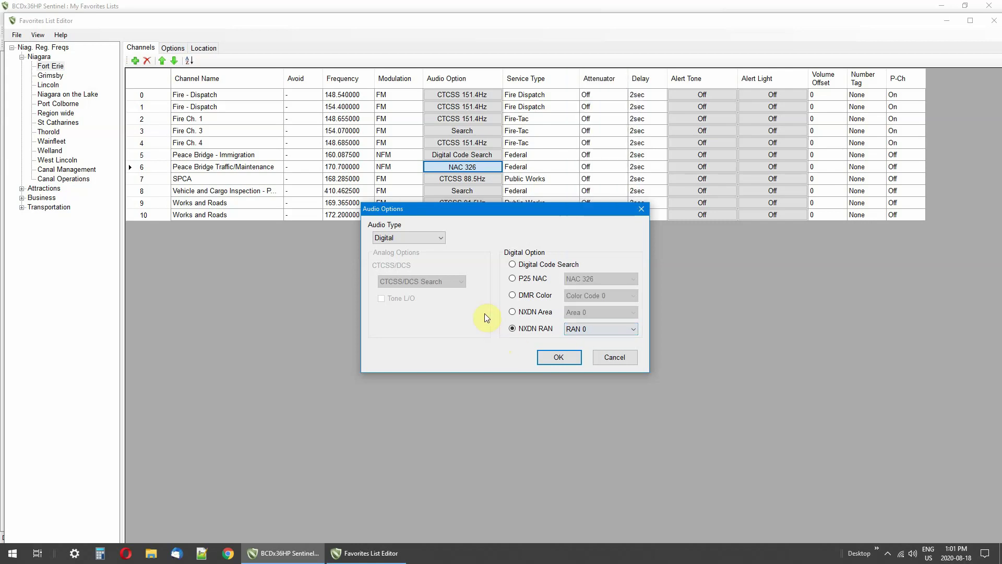
Step: Switch the Peace Bridge Traffic/Maintenance channel's audio type to Analog, then discard the audio option changes
{"action": "left_click", "coordinate": [385, 238]}
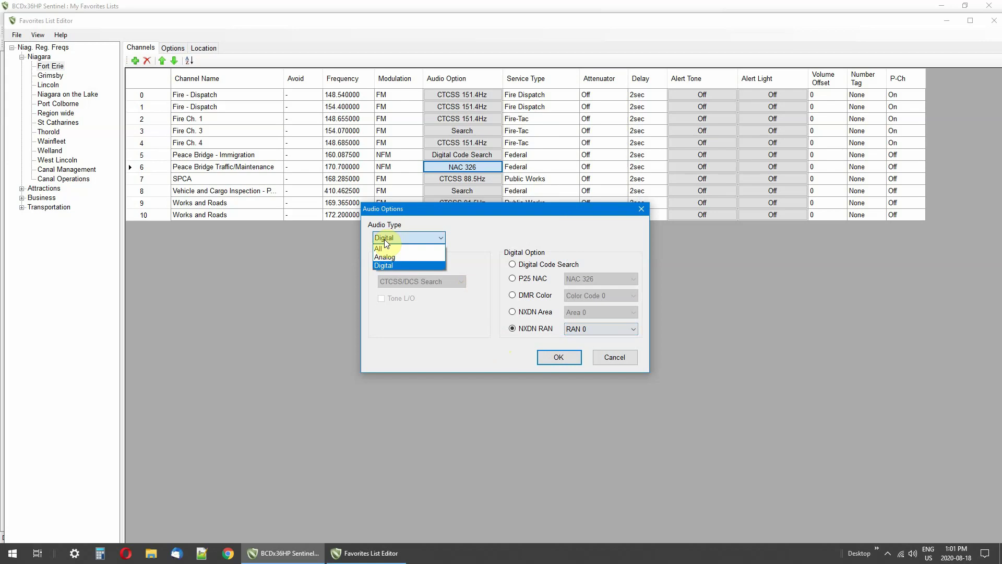
{"action": "left_click", "coordinate": [389, 257]}
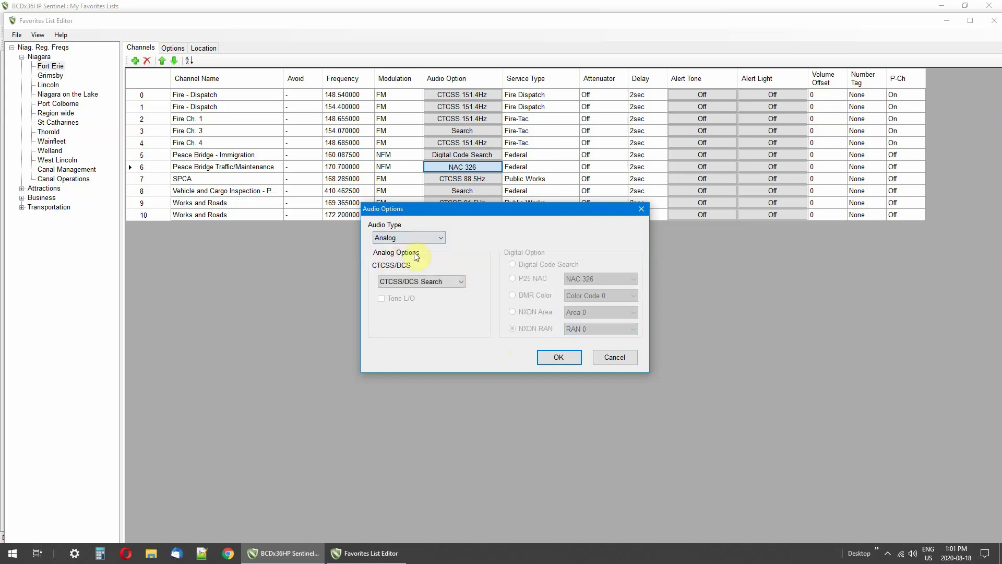
{"action": "left_click", "coordinate": [616, 358]}
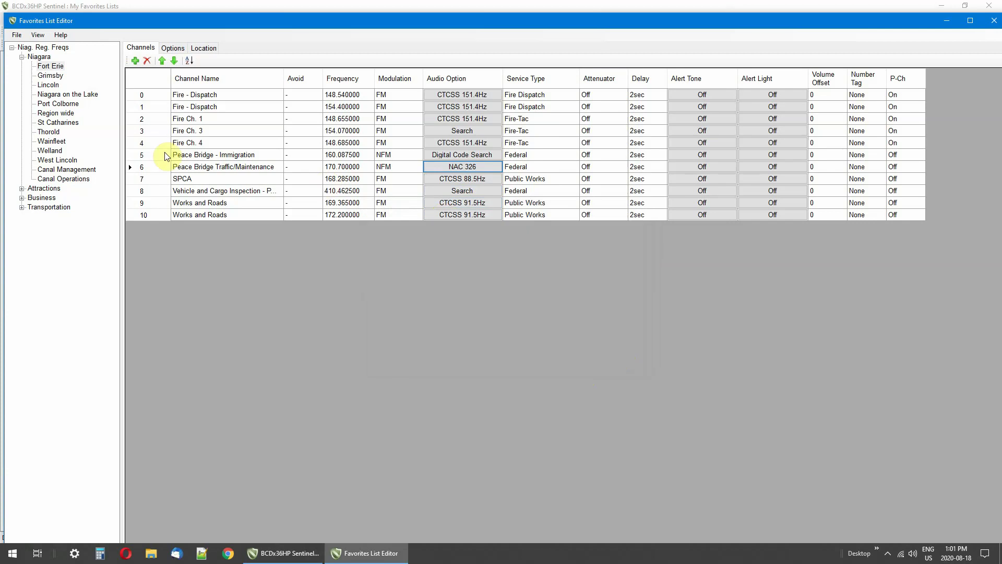
Step: View the audio options of the St Catharines Fire - Paging channel and examine the available analog DCS codes
{"action": "left_click", "coordinate": [44, 124]}
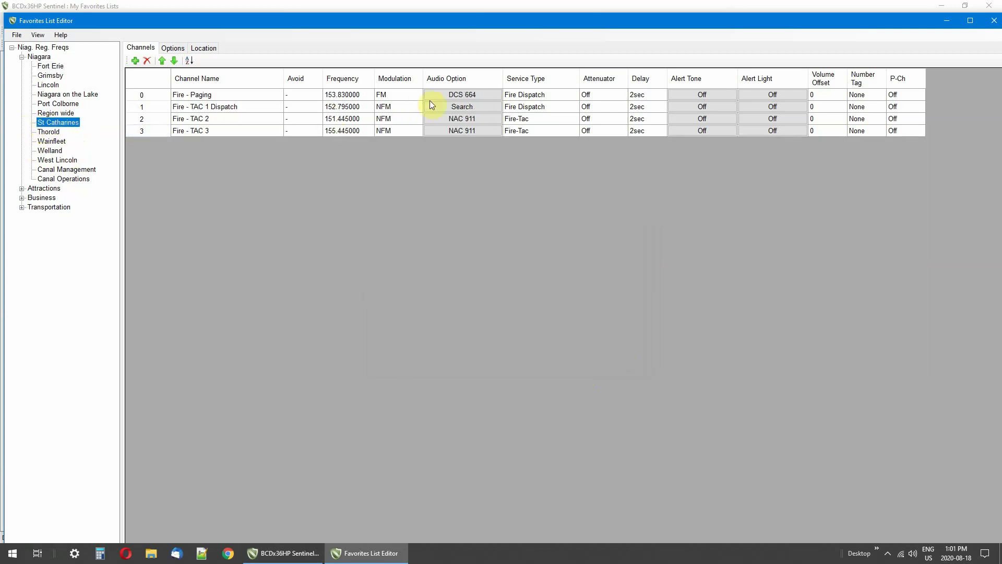
{"action": "left_click", "coordinate": [461, 96]}
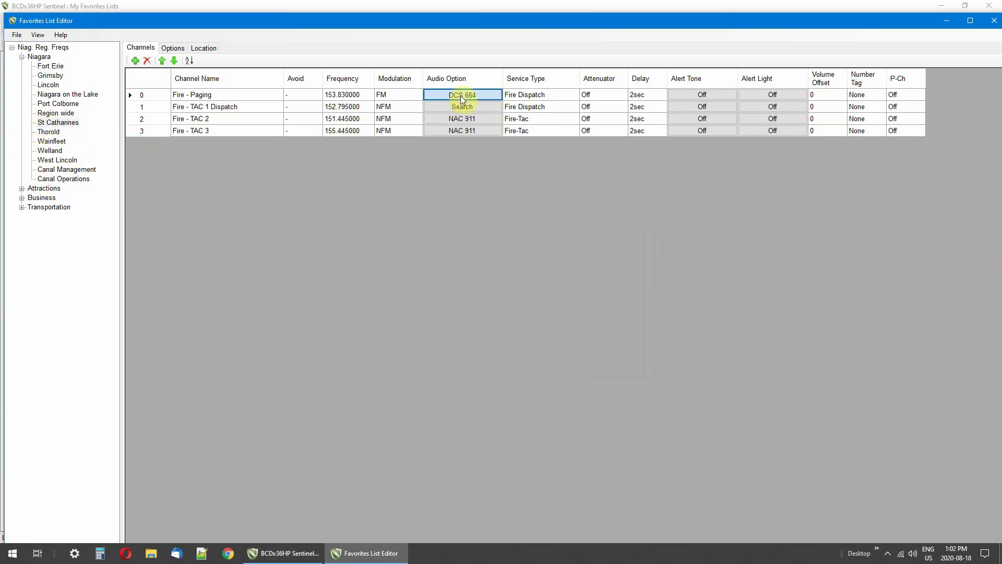
{"action": "left_click", "coordinate": [404, 239]}
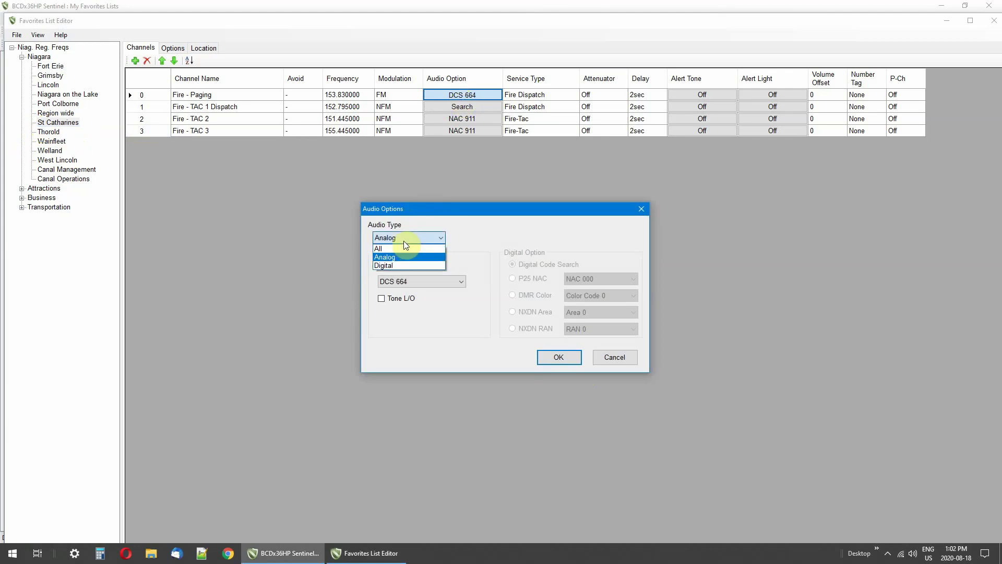
{"action": "left_click", "coordinate": [404, 258]}
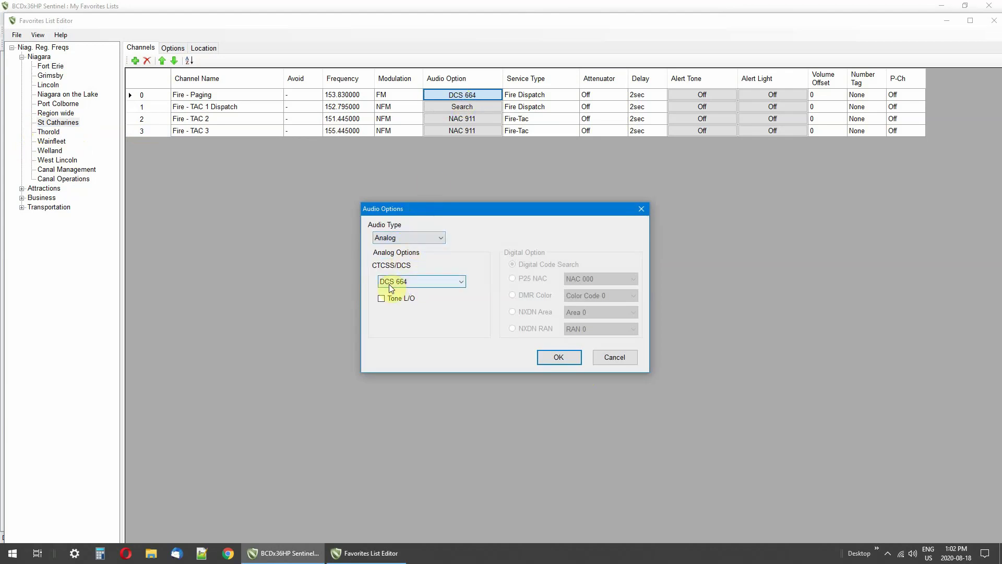
{"action": "left_click", "coordinate": [408, 284]}
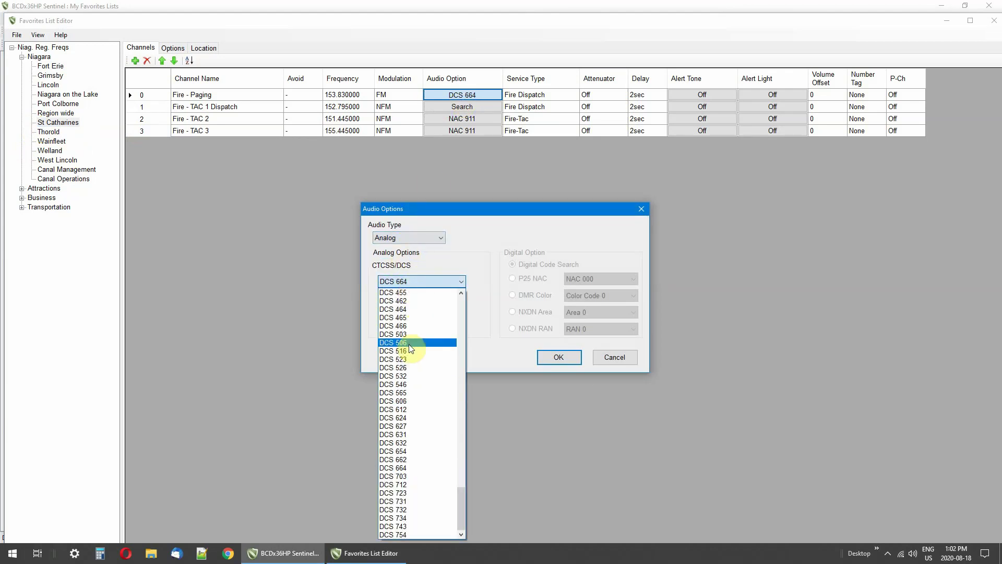
{"action": "scroll", "coordinate": [410, 348], "scroll_direction": "up", "scroll_amount": 11}
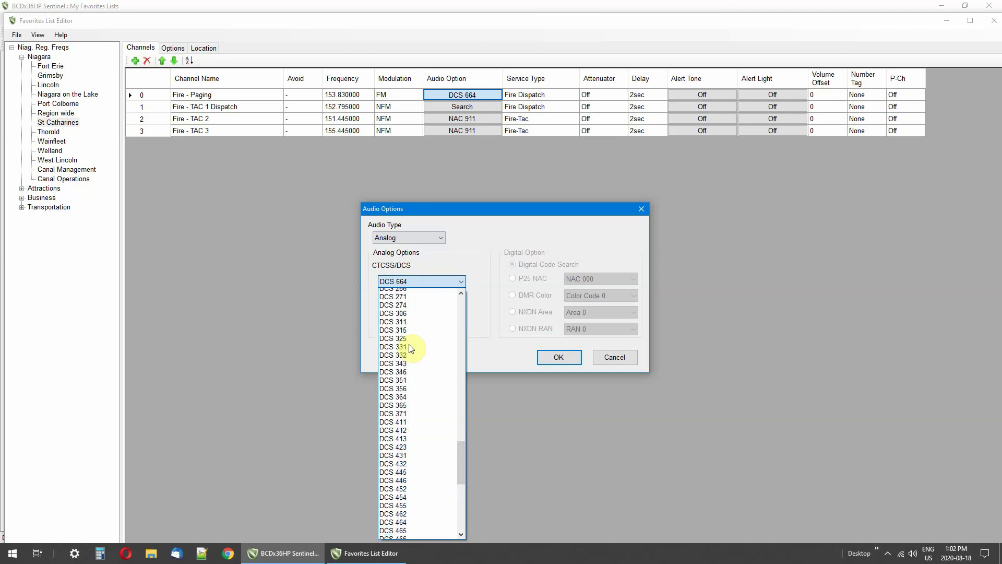
{"action": "scroll", "coordinate": [410, 348], "scroll_direction": "up", "scroll_amount": 16}
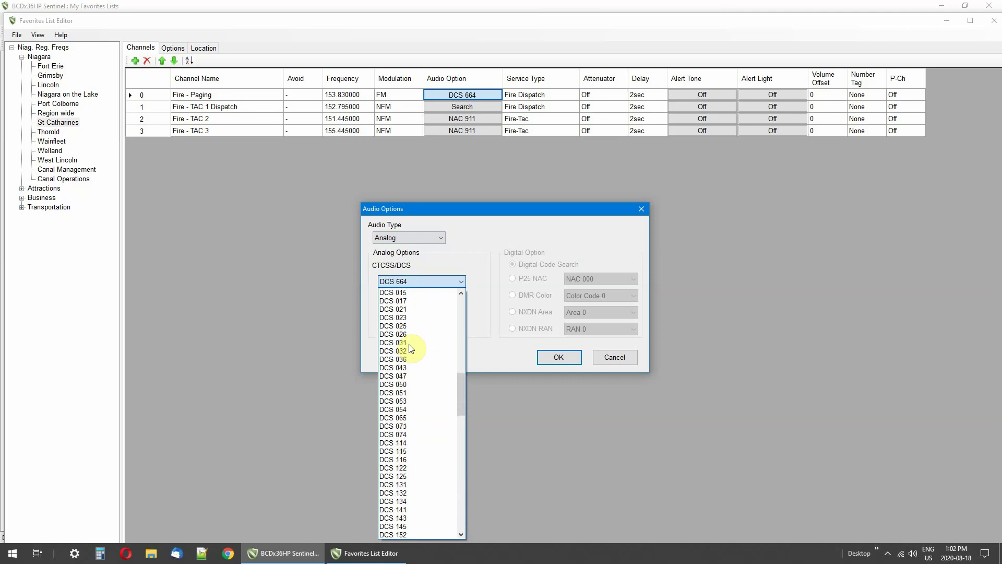
{"action": "scroll", "coordinate": [411, 348], "scroll_direction": "down", "scroll_amount": 5}
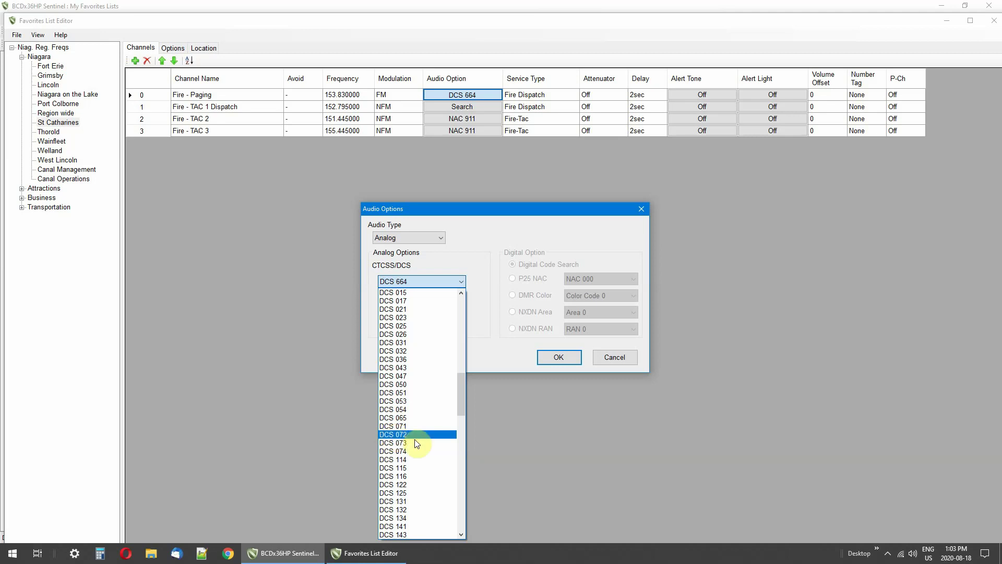
{"action": "left_click", "coordinate": [471, 243]}
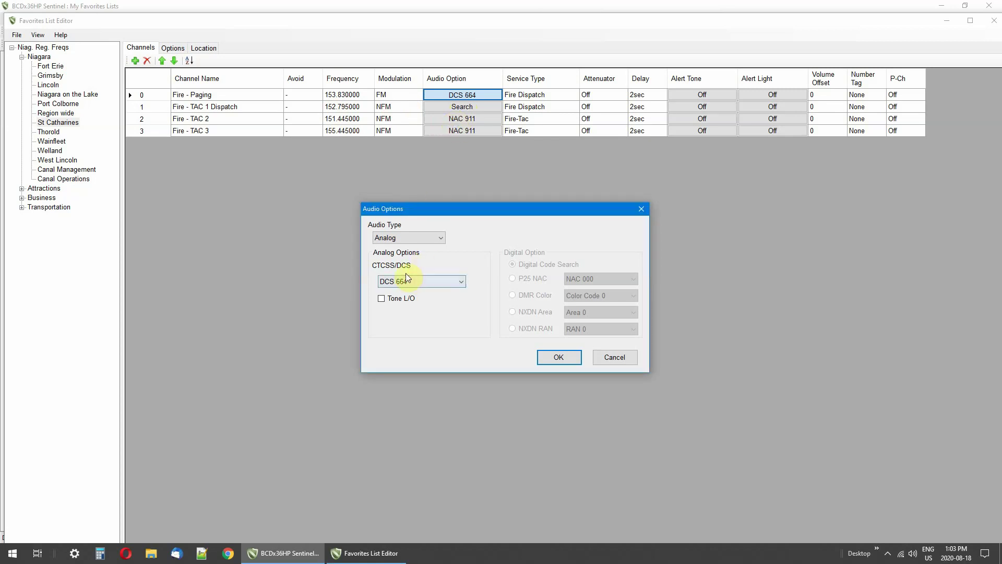
Step: Set the Fire - Paging channel's audio type to Digital with P25 NAC code NAC 000 and apply the change
{"action": "left_click", "coordinate": [387, 238]}
{"action": "left_click", "coordinate": [392, 254]}
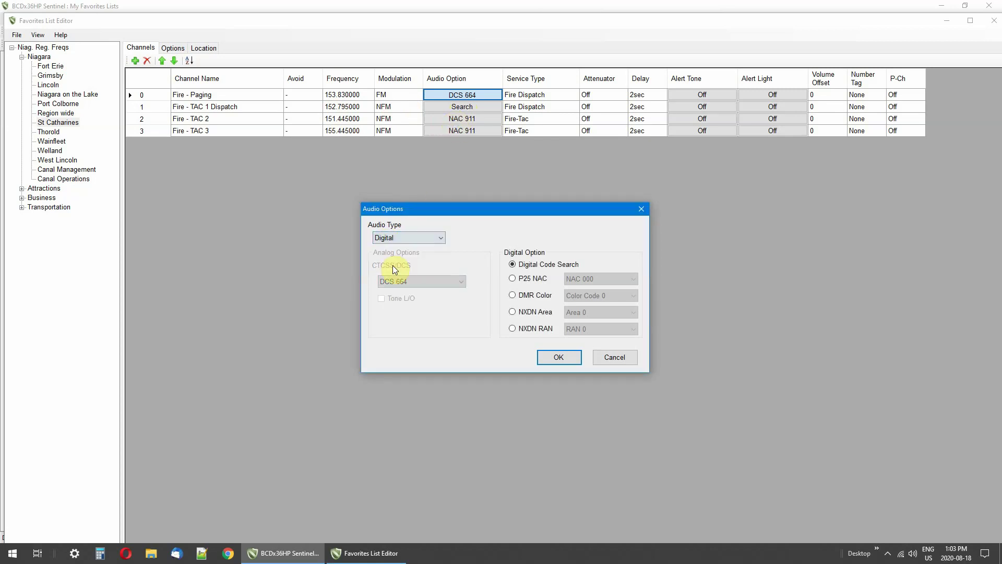
{"action": "left_click", "coordinate": [511, 278]}
{"action": "left_click", "coordinate": [589, 280]}
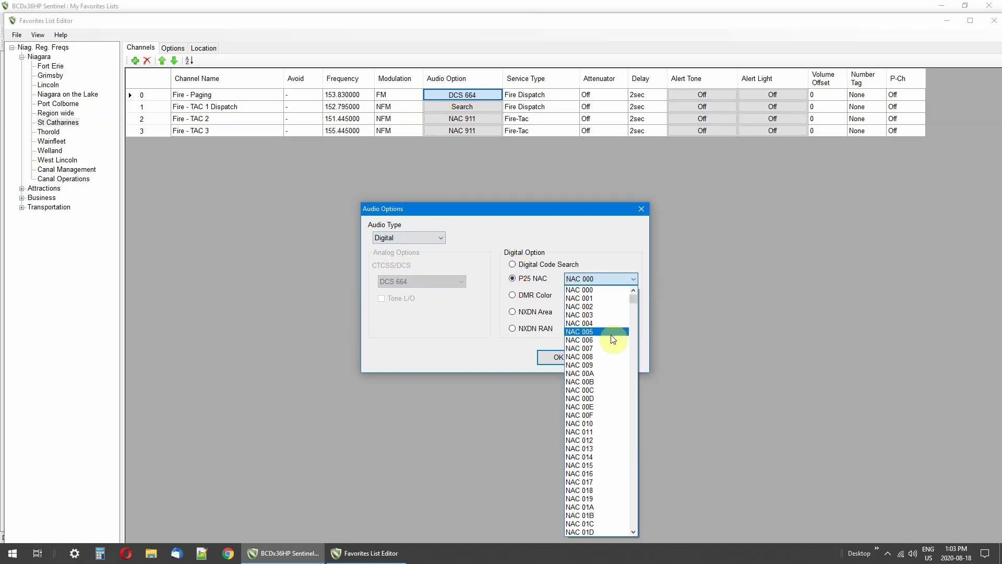
{"action": "scroll", "coordinate": [610, 334], "scroll_direction": "down", "scroll_amount": 20}
{"action": "scroll", "coordinate": [613, 339], "scroll_direction": "down", "scroll_amount": 12}
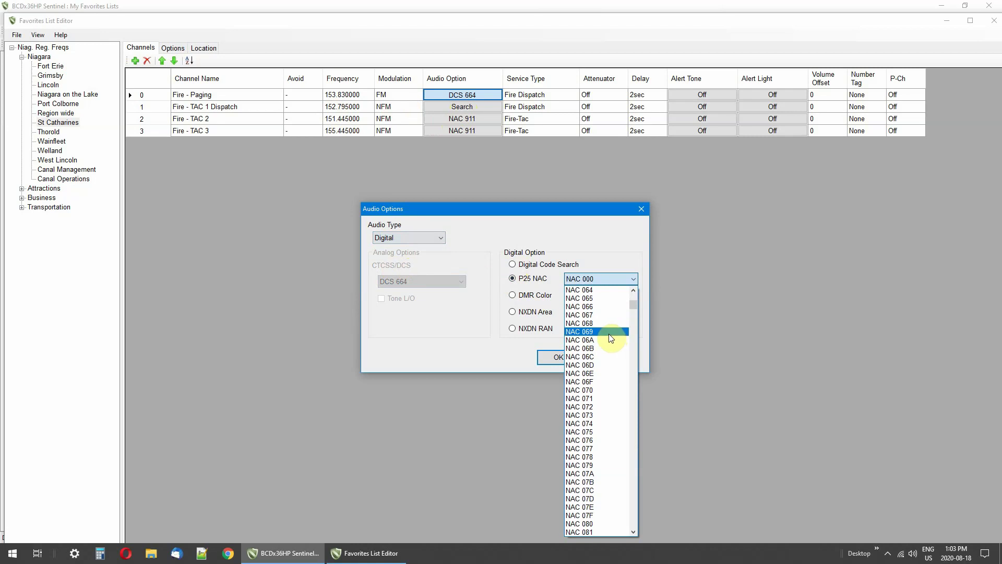
{"action": "left_click", "coordinate": [591, 247]}
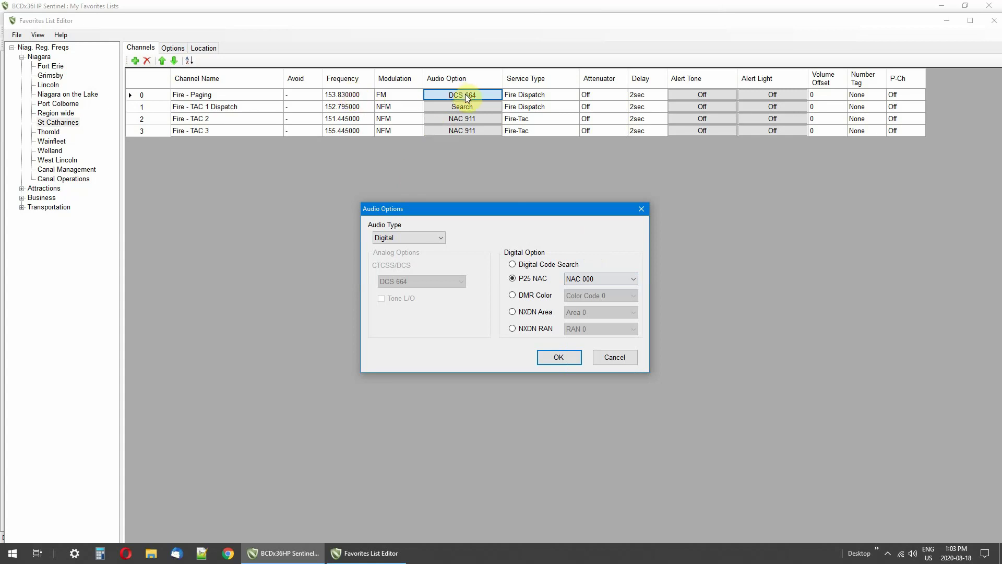
{"action": "left_click", "coordinate": [566, 359]}
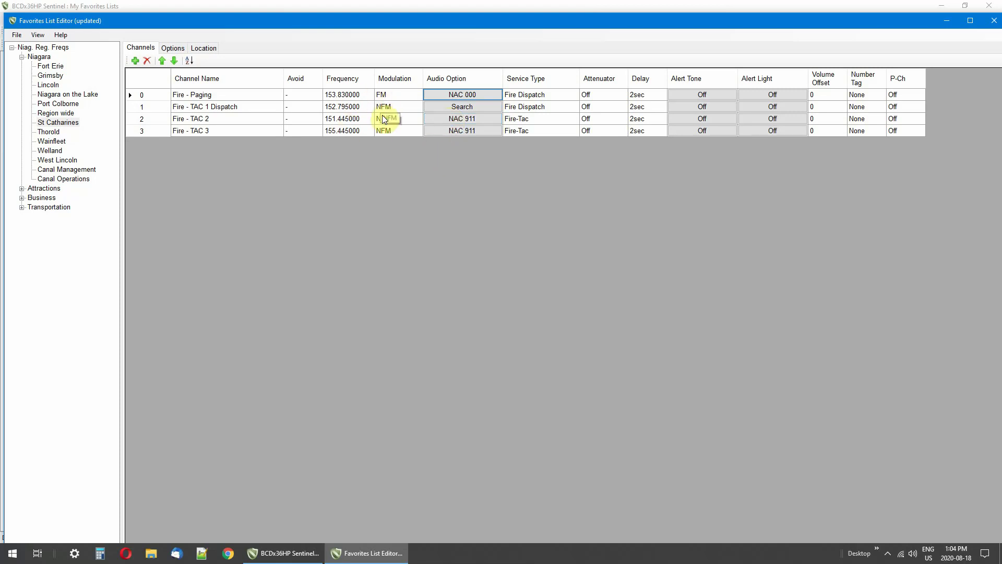
Step: View the channel list of the Region wide department under Niagara
{"action": "left_click", "coordinate": [61, 114]}
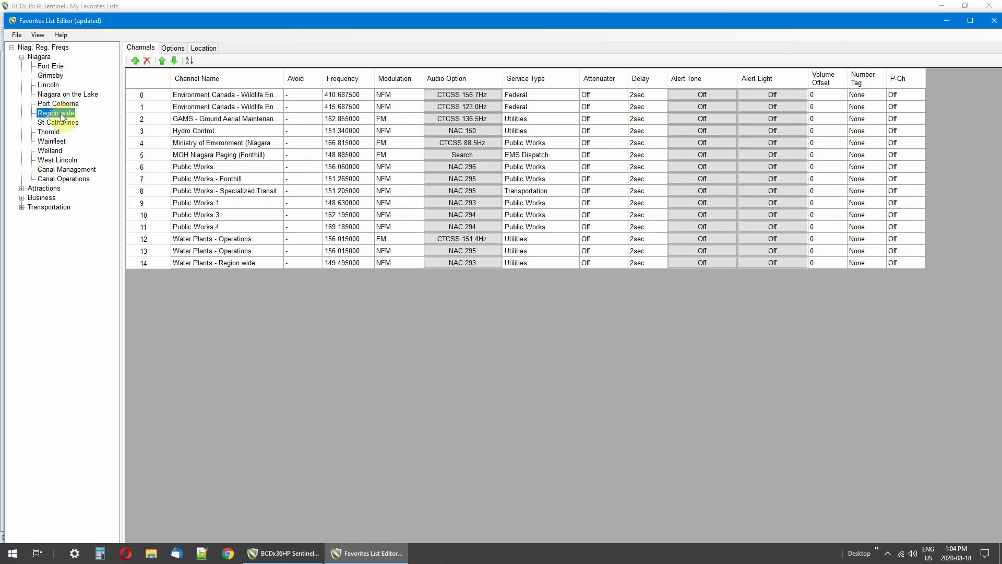